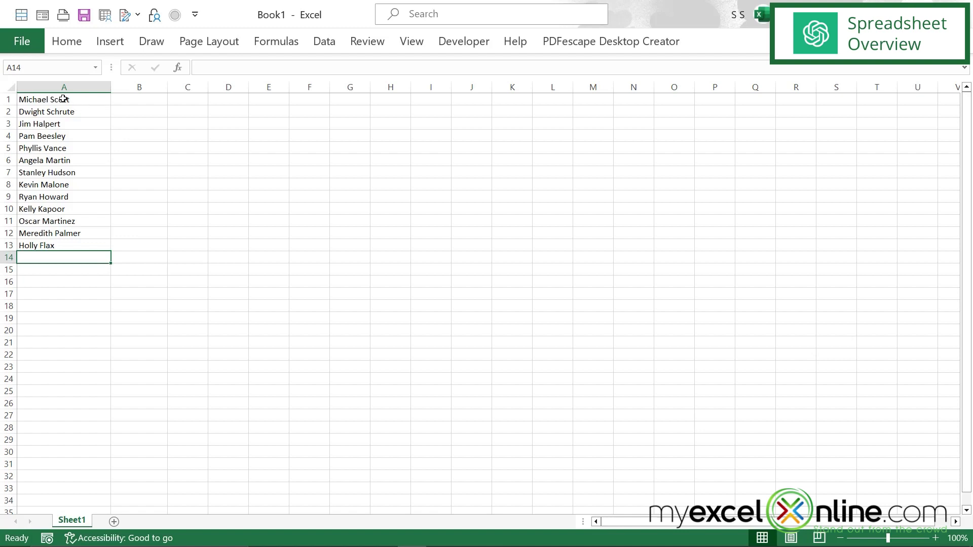
Glance at Data > Text to Columns, then start an Insert Function formula in C1
click(324, 41)
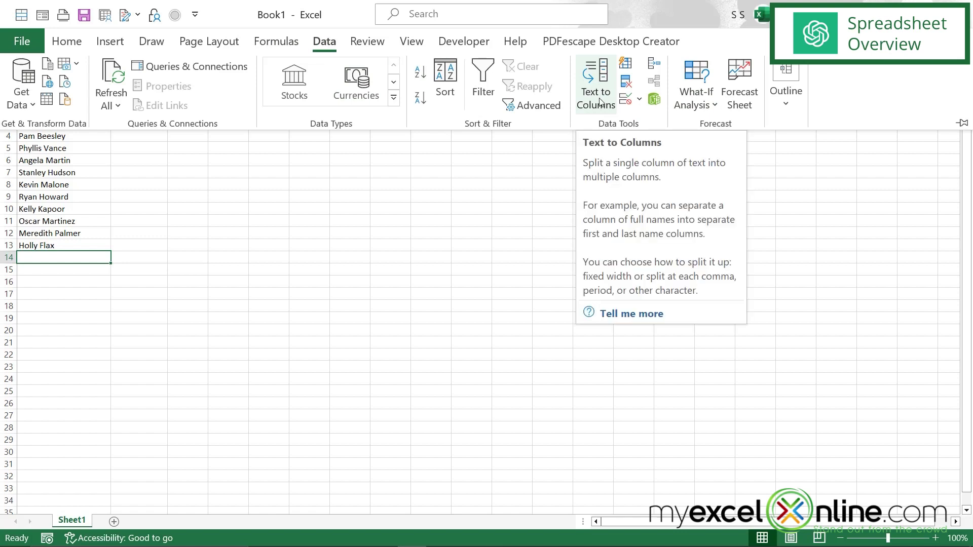
click(87, 243)
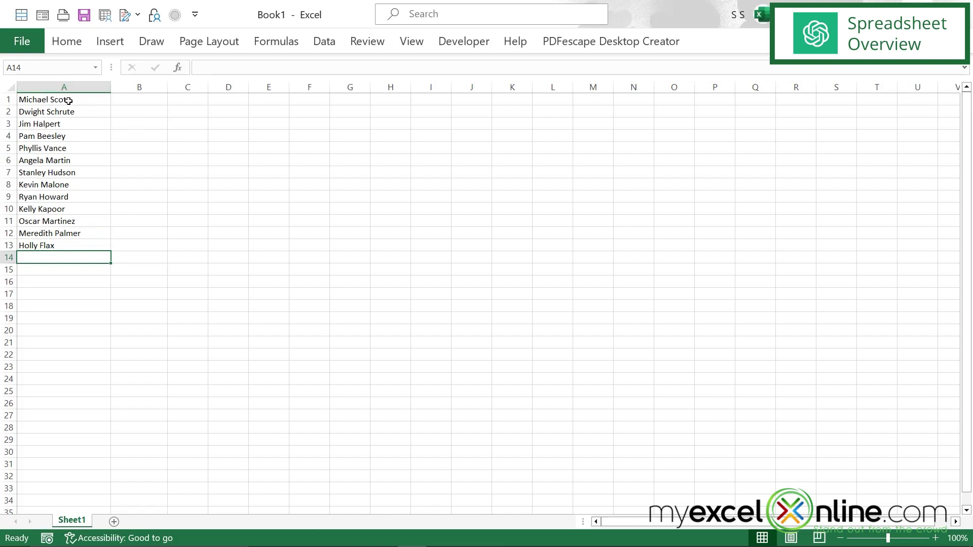
click(128, 103)
click(189, 98)
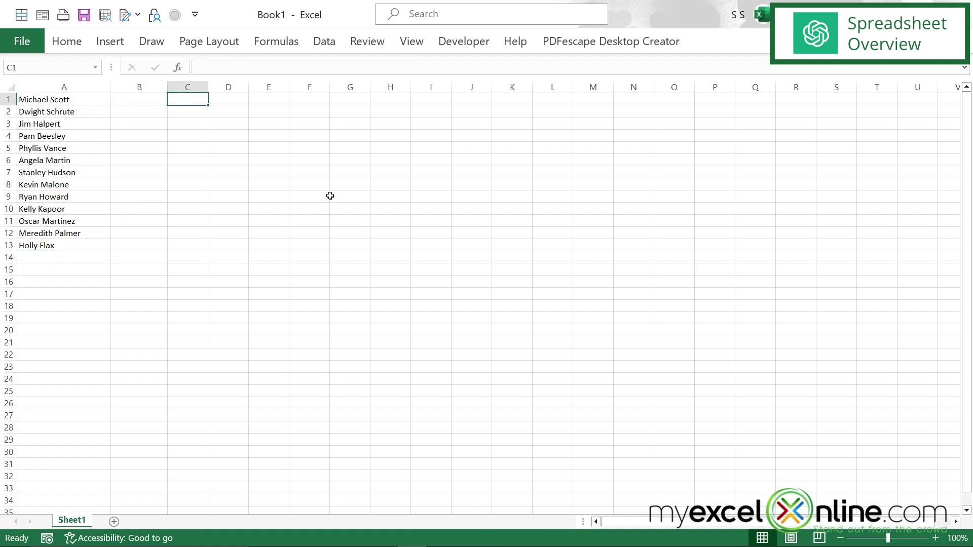
click(181, 71)
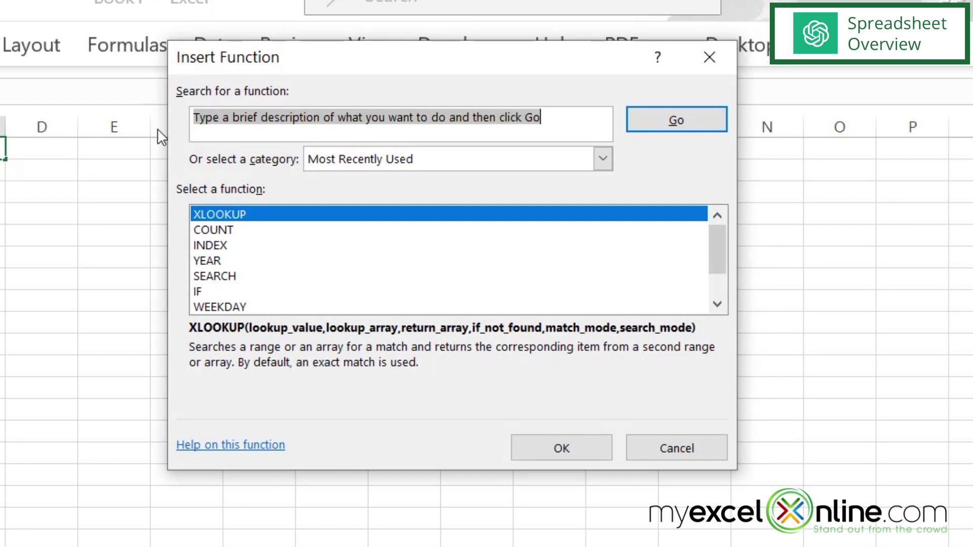
Search Insert Function for 'how do I split the data in column A'
text(how do )
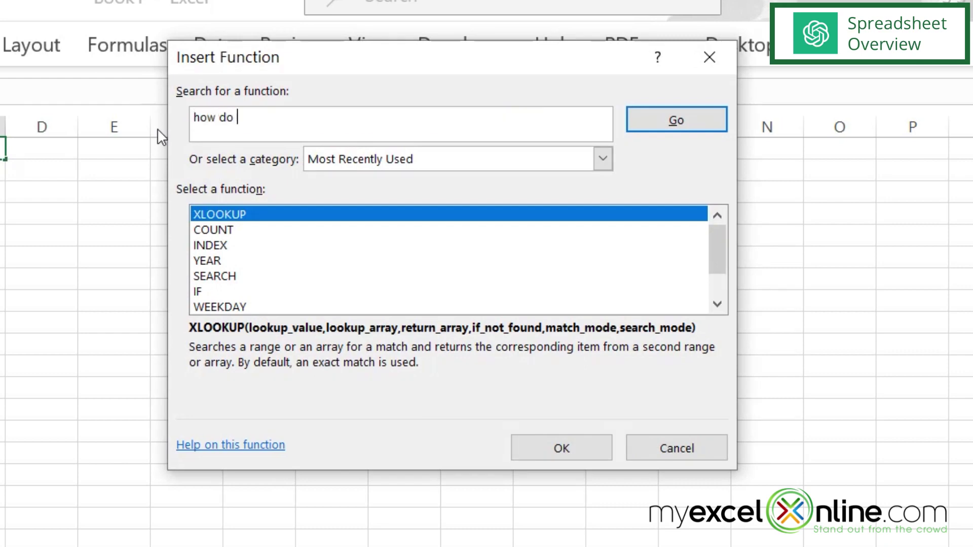
text(I split the data in colu)
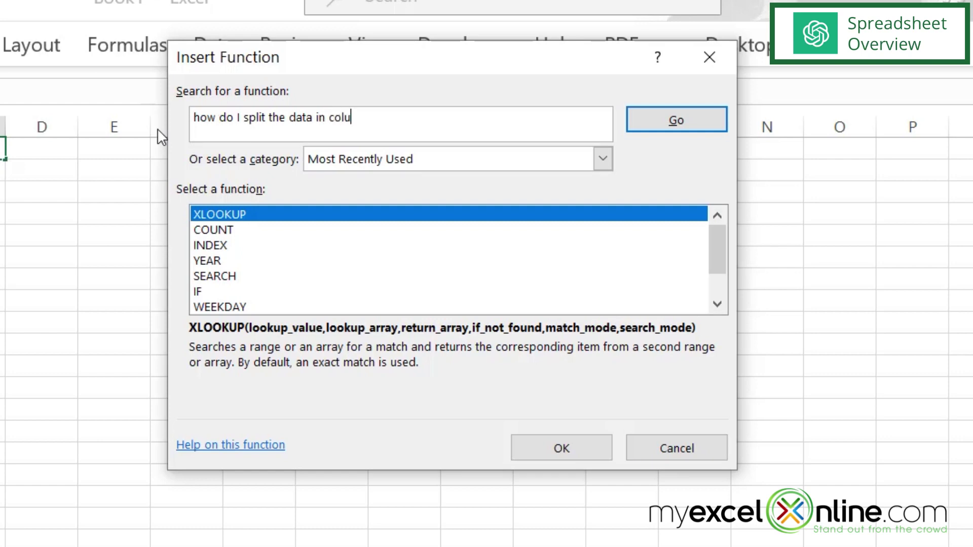
text(mn A)
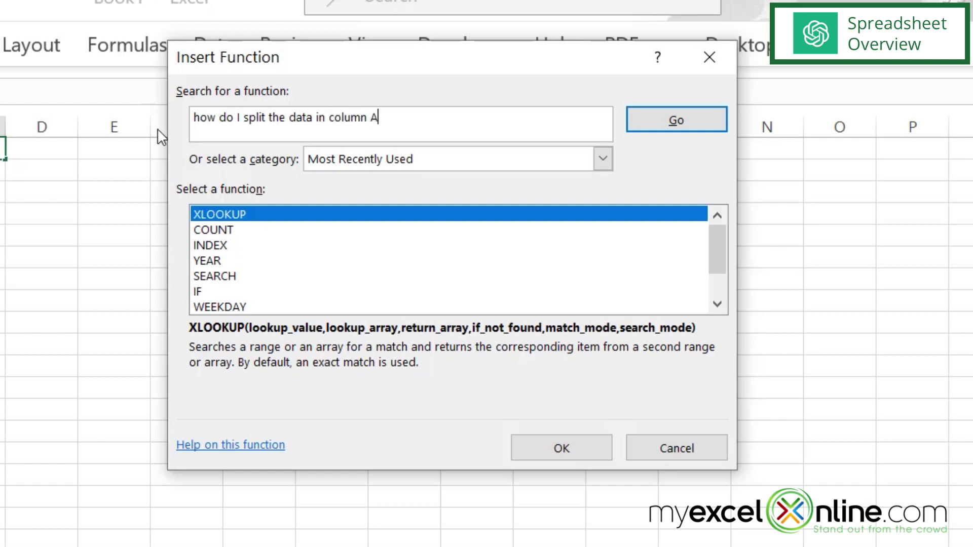
click(682, 125)
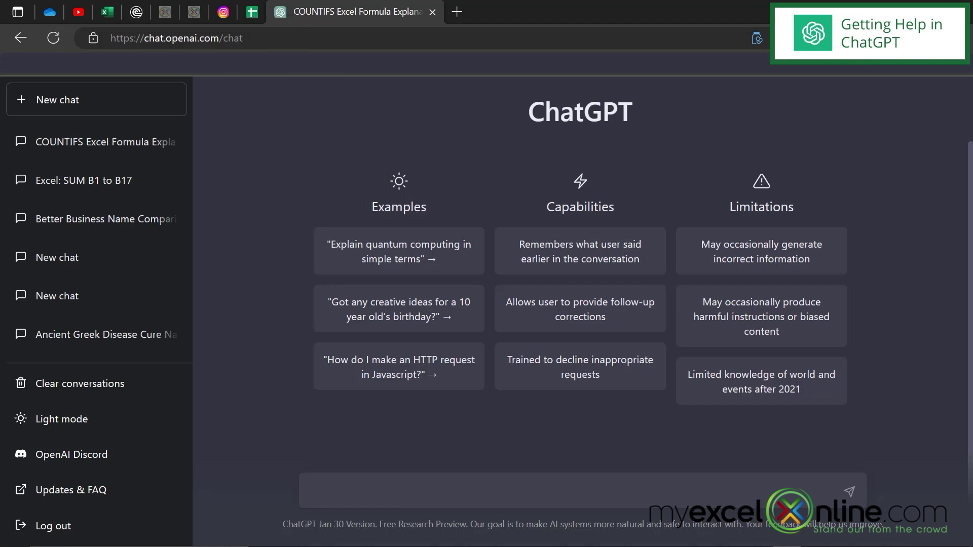
Ask ChatGPT which Excel string function gets the data left and right of a space
click(348, 478)
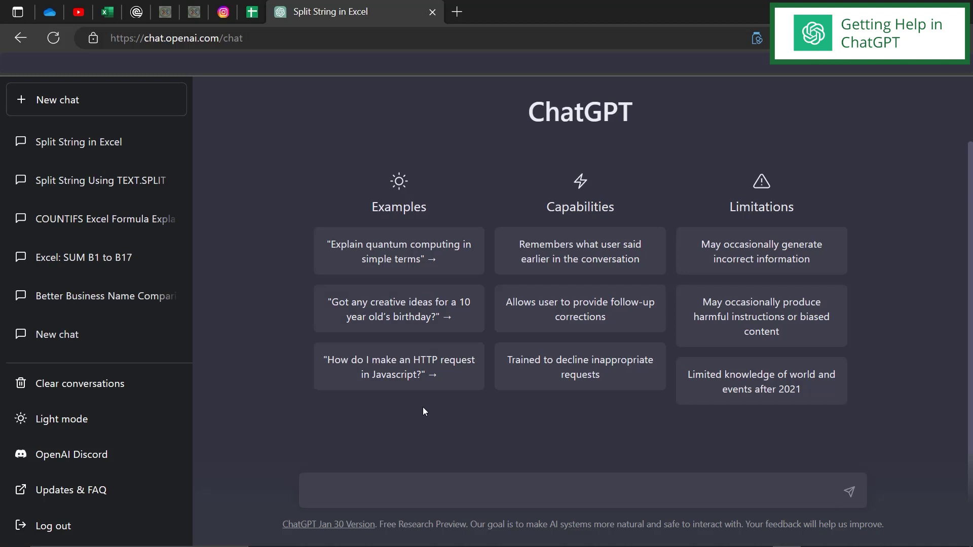
text(what string function can I use in excel to get the)
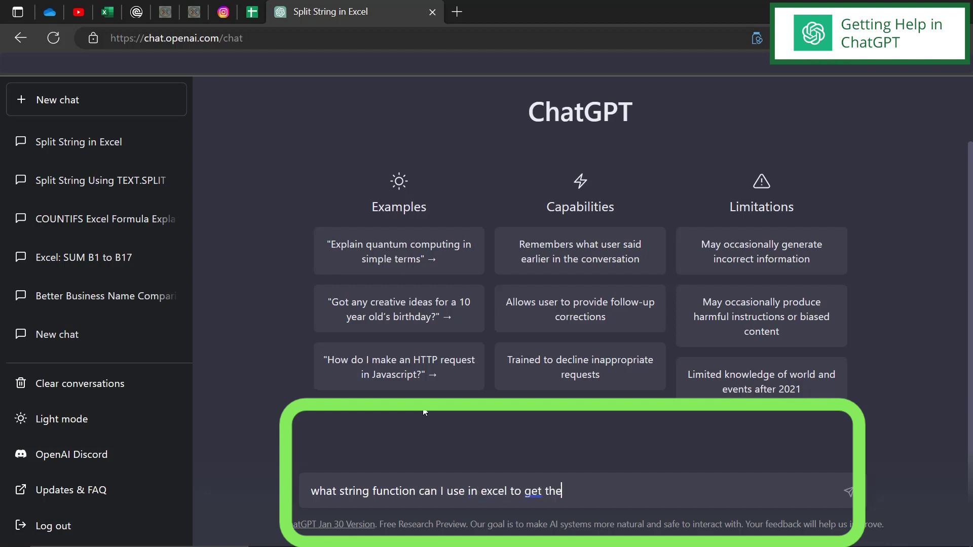
text( data to the left of th)
key(BackSpace)
key(BackSpace)
text(a s)
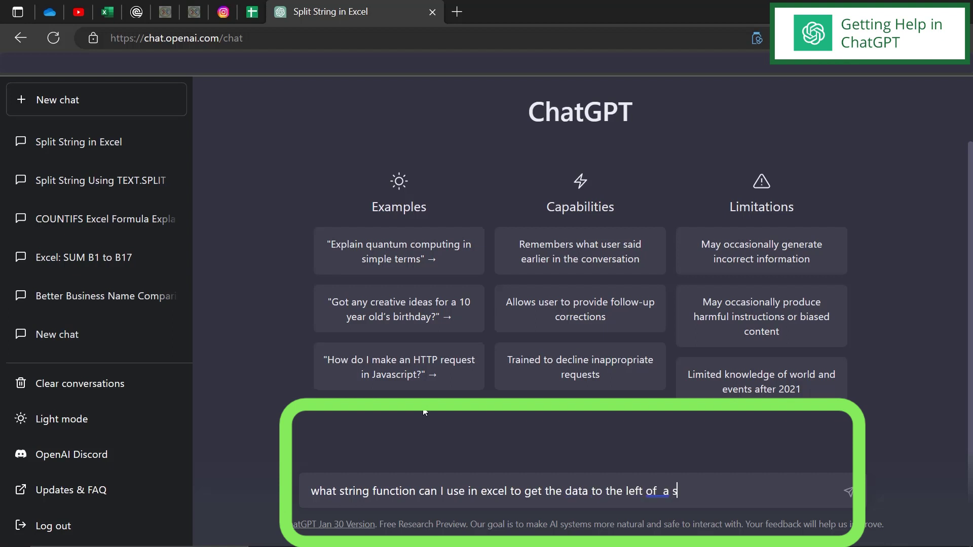
text(pace and to the right of a )
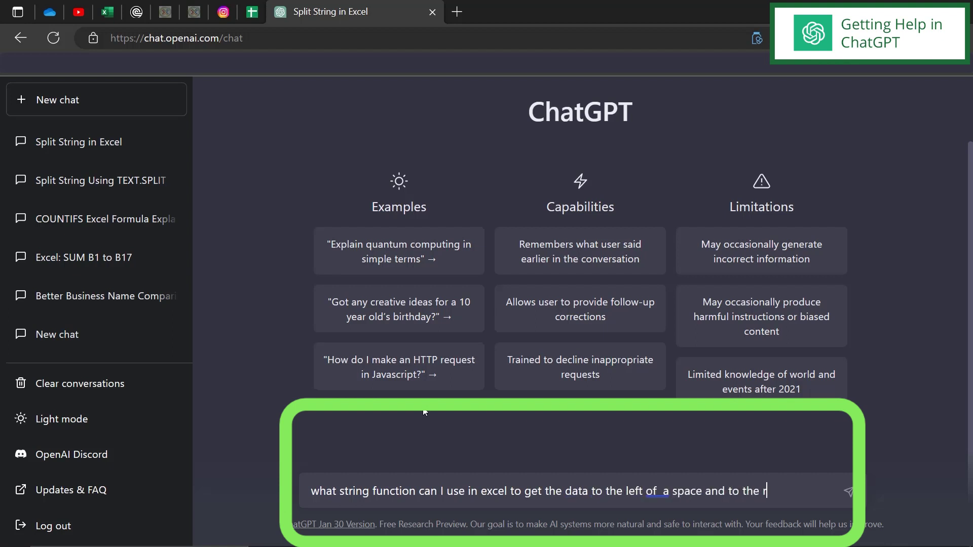
text(space?)
key(Return)
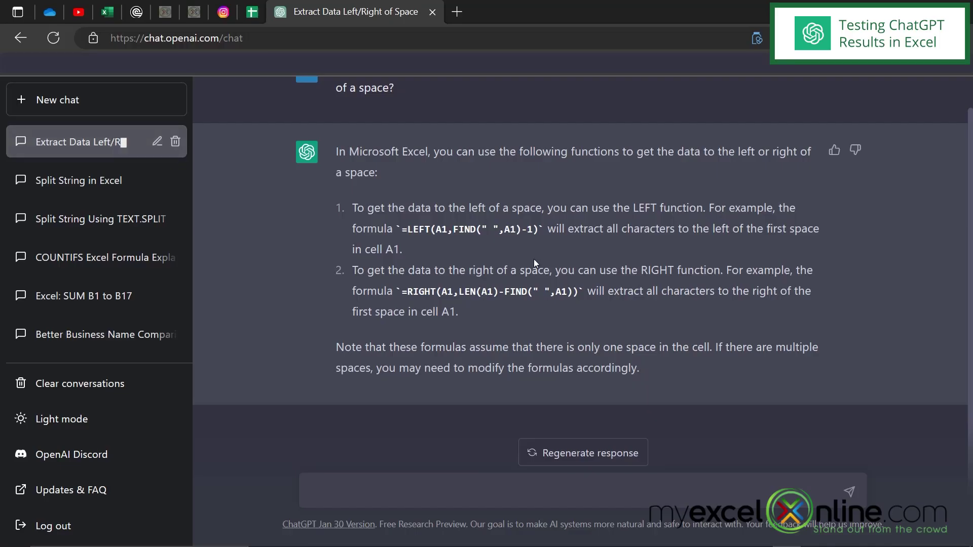
Copy ChatGPT's =LEFT(A1,FIND(" ",A1)-1) formula and return to Excel
drag(540, 230, 402, 230)
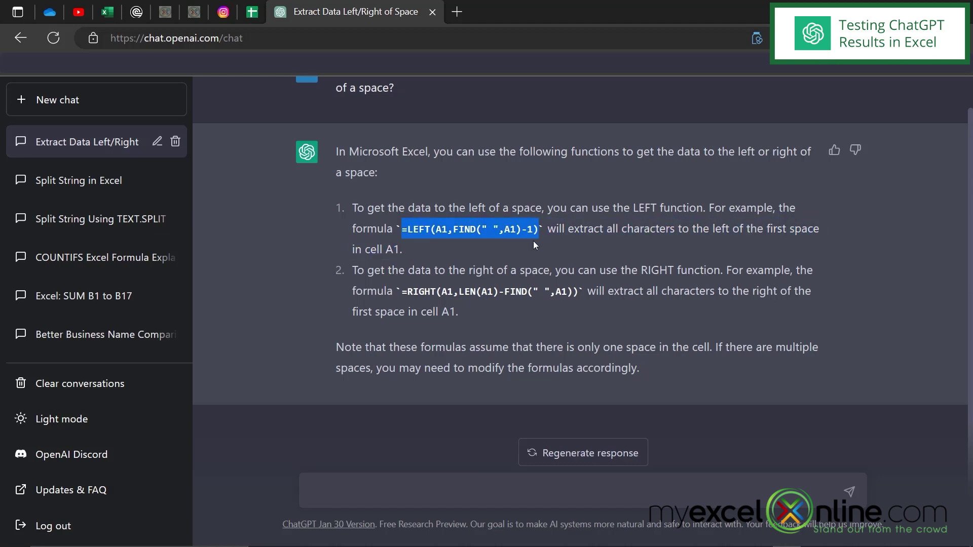
right_click(522, 231)
click(524, 193)
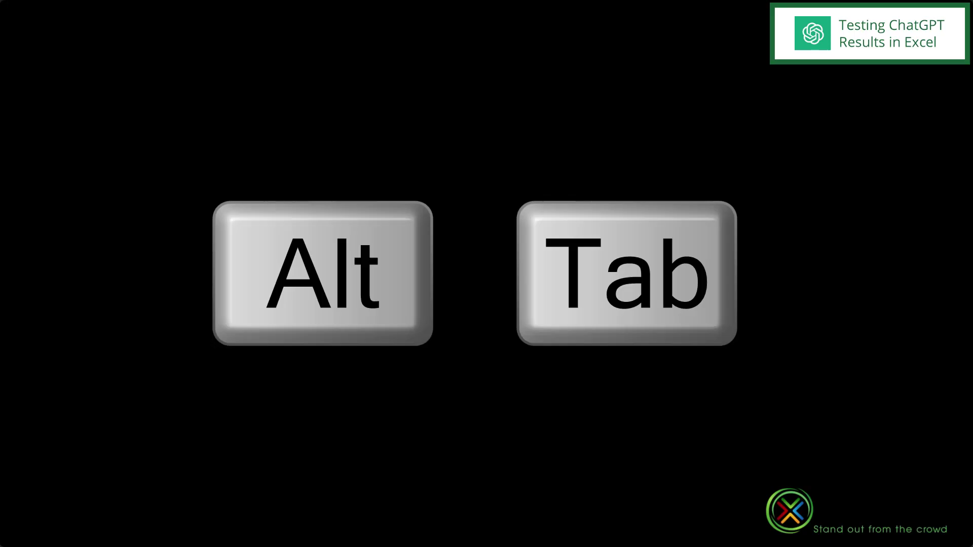
key(alt+Tab)
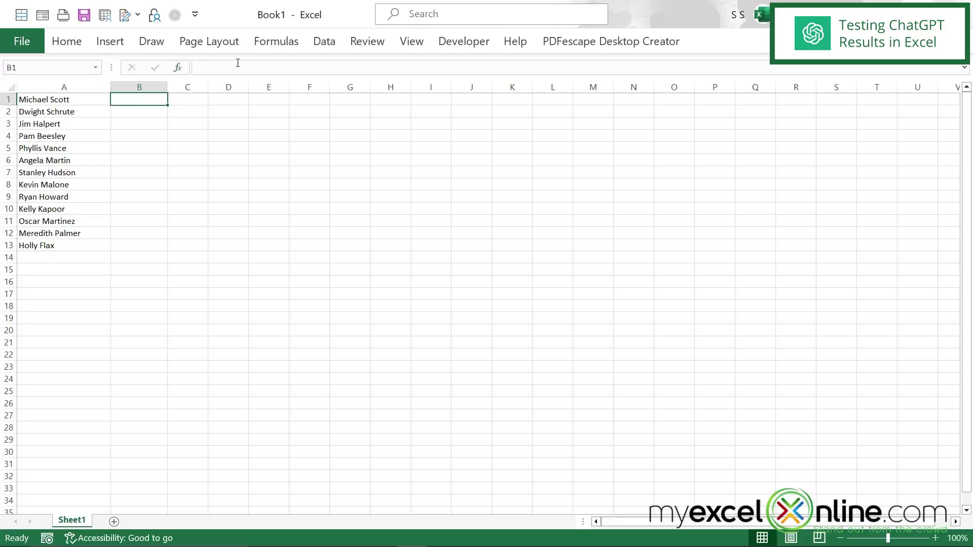
Paste the LEFT formula into B1 so it returns Michael, then return to ChatGPT
click(237, 63)
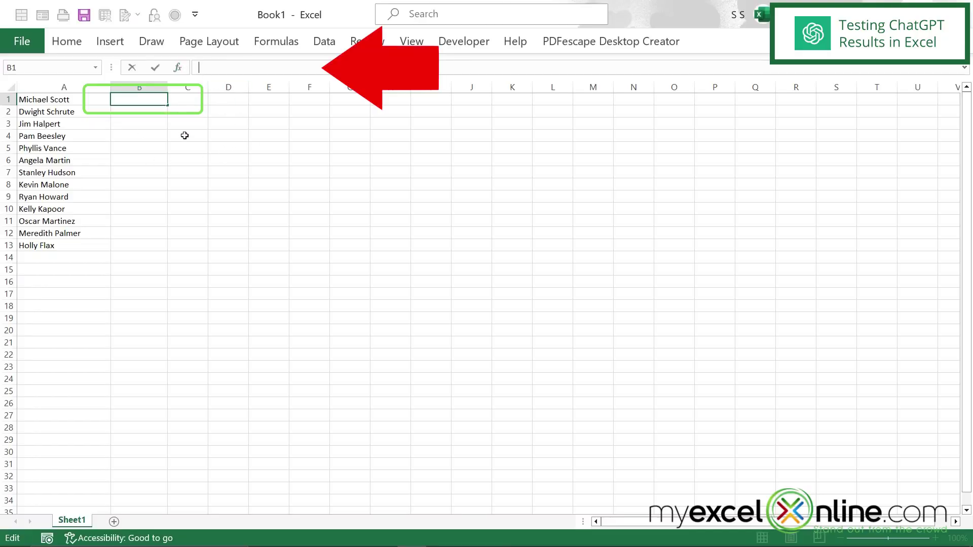
key(ctrl+v)
key(Return)
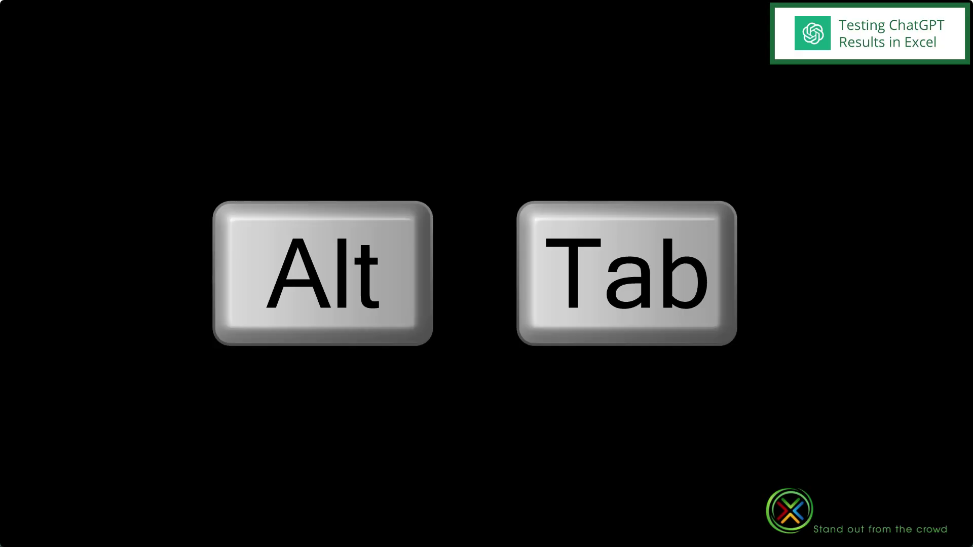
key(alt+Tab)
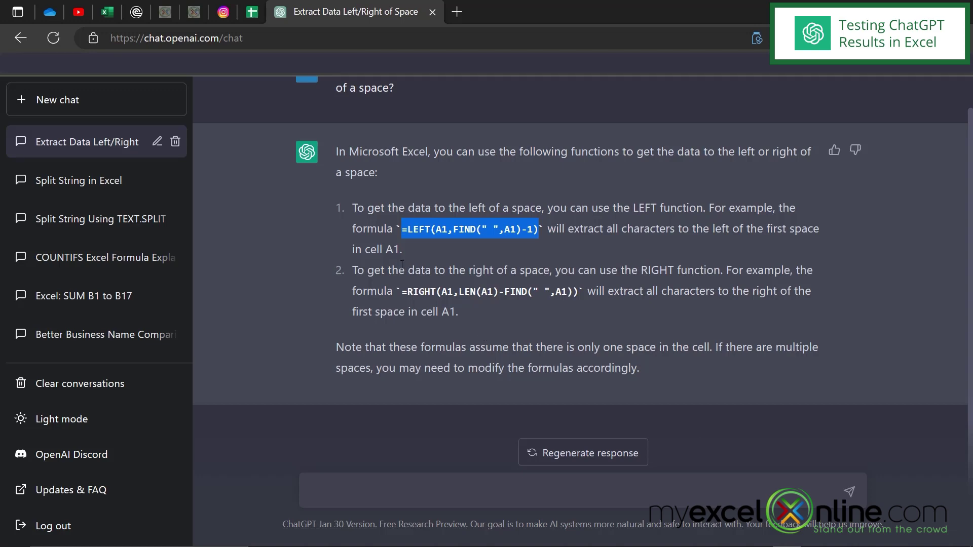
Copy the =RIGHT(A1,LEN(A1)-FIND(" ",A1)) formula from ChatGPT's answer
drag(403, 295, 578, 298)
right_click(547, 291)
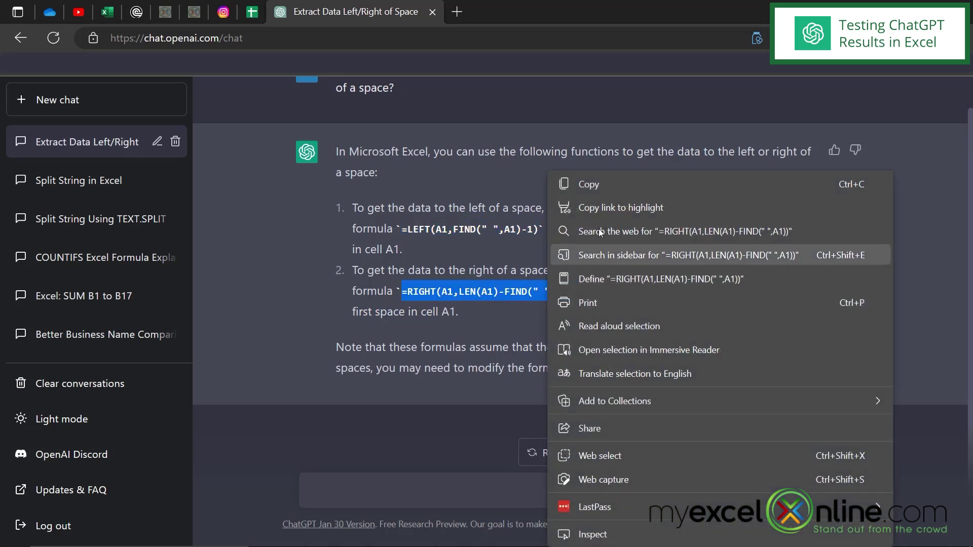
click(590, 185)
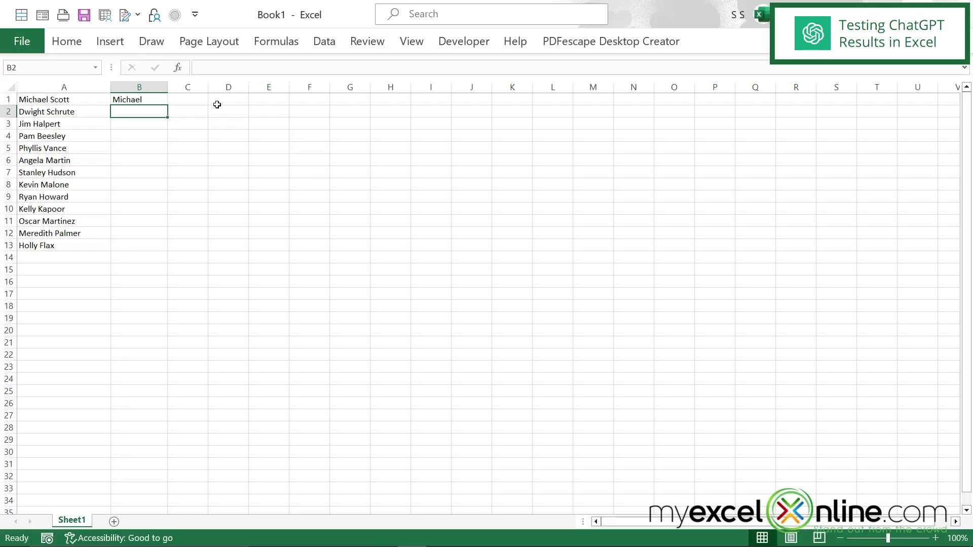
Paste the RIGHT formula into C1 so it returns Scott
click(198, 99)
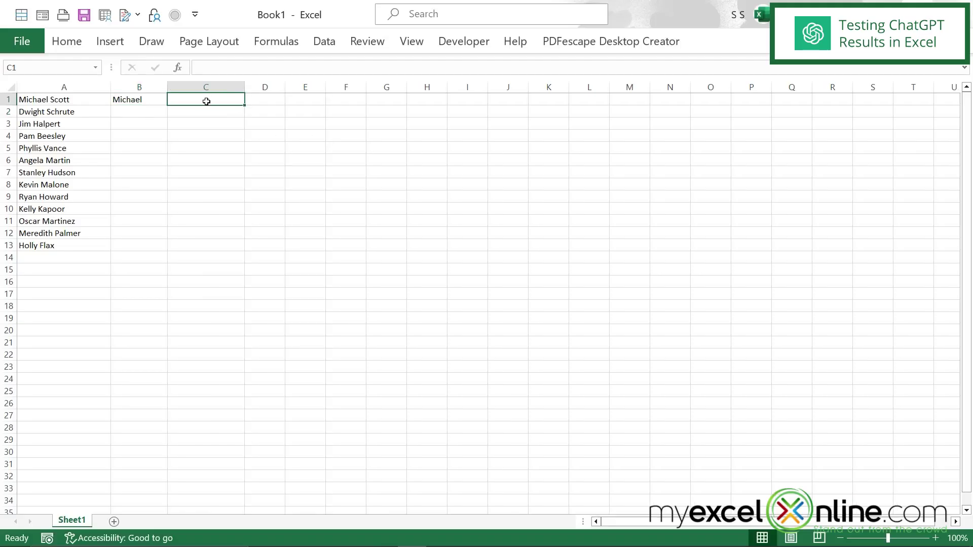
click(217, 68)
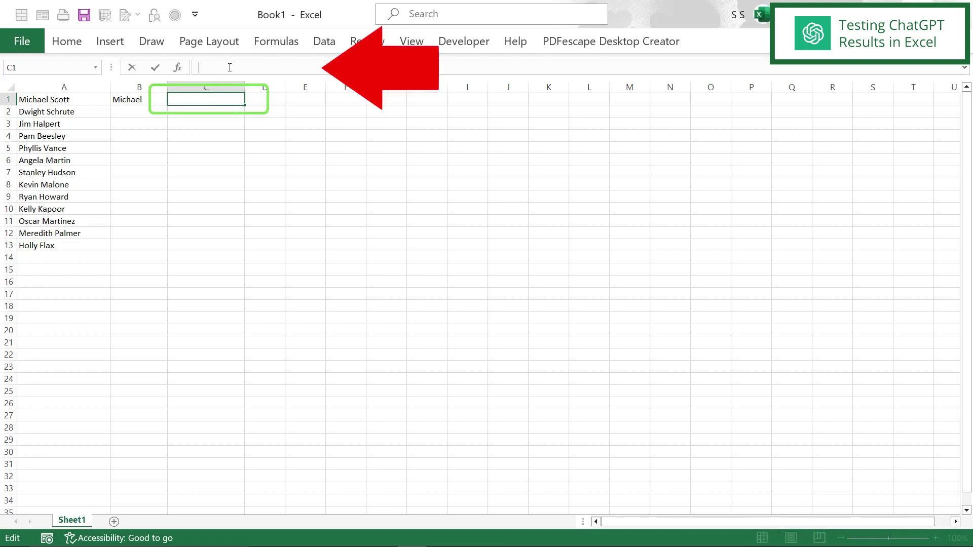
key(ctrl+v)
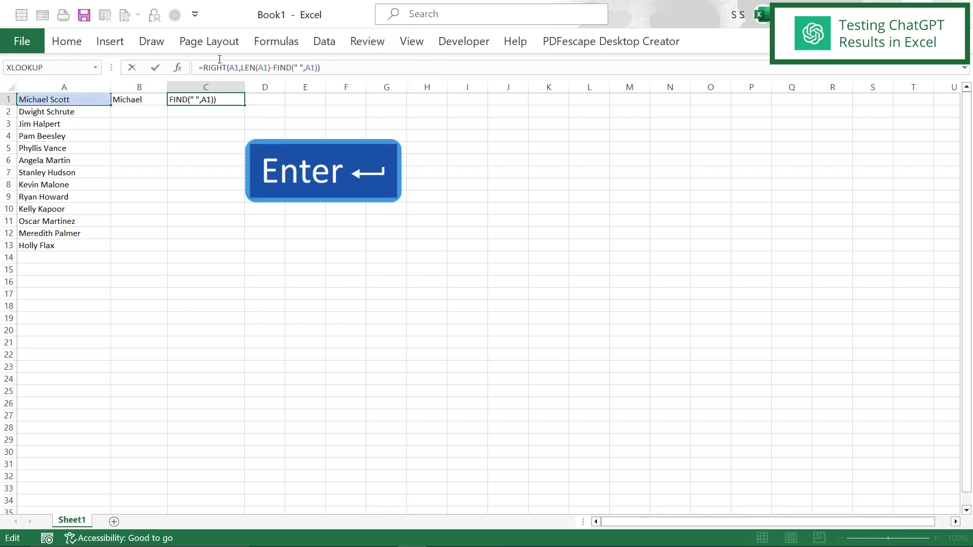
key(Return)
Review the formulas behind B1 and C1
drag(133, 99, 204, 99)
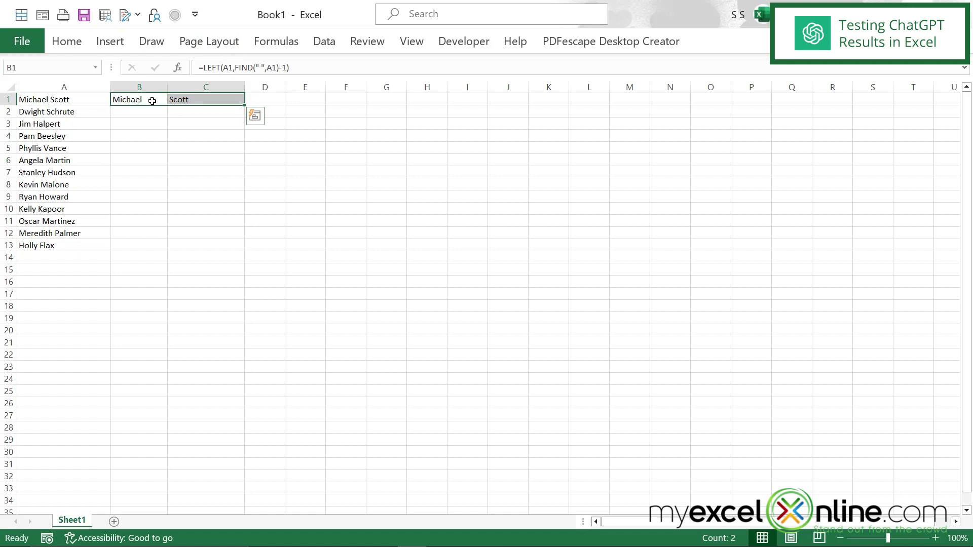
click(152, 99)
click(203, 99)
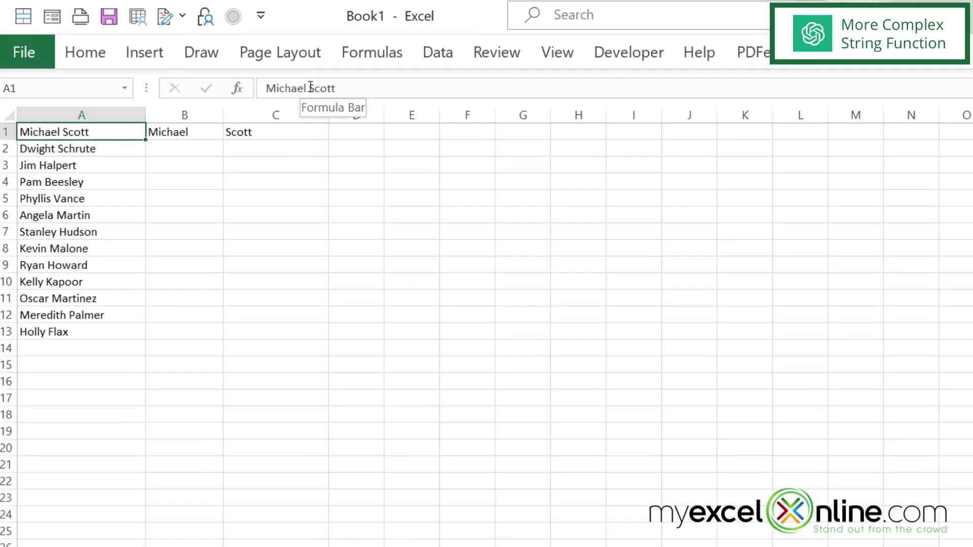
Change A1 to 'Michael A Scott' and check that C1 now returns 'A Scott'
text(A)
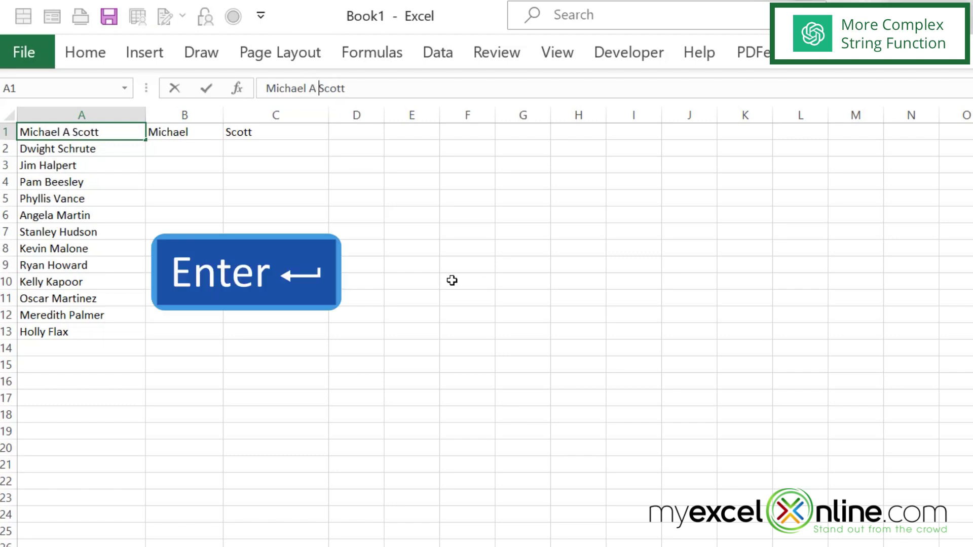
key(Return)
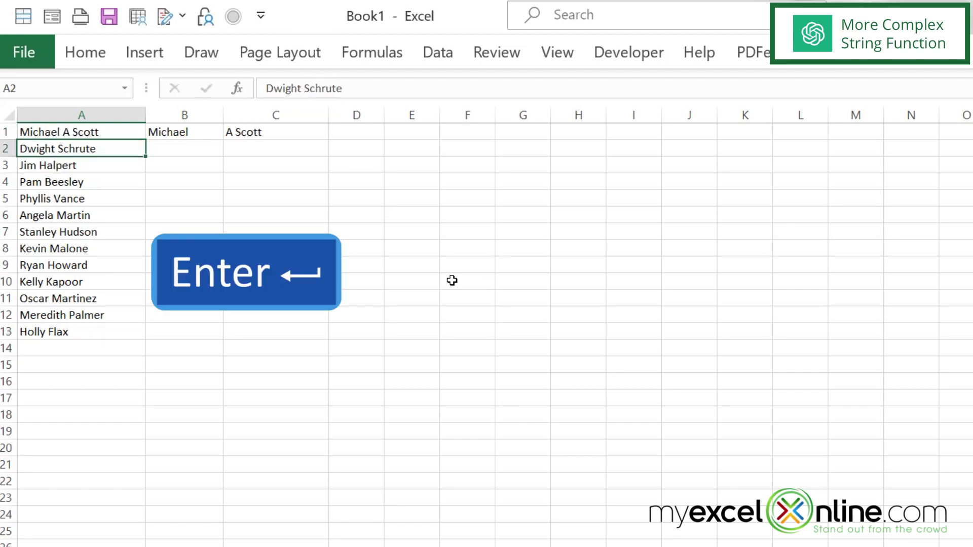
click(267, 135)
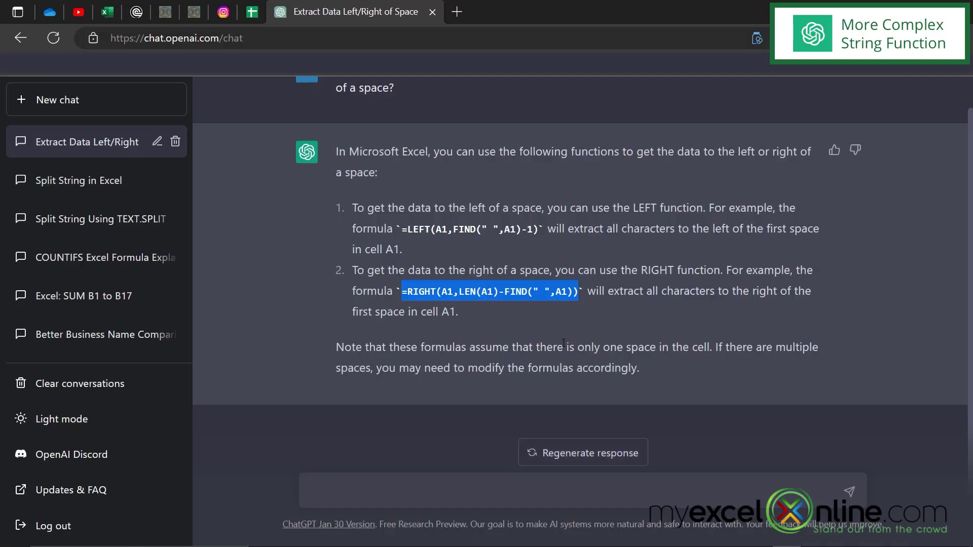
Copy the earlier left/right-of-a-space question into a new ChatGPT message
scroll(563, 343, up, 1)
drag(394, 122, 336, 103)
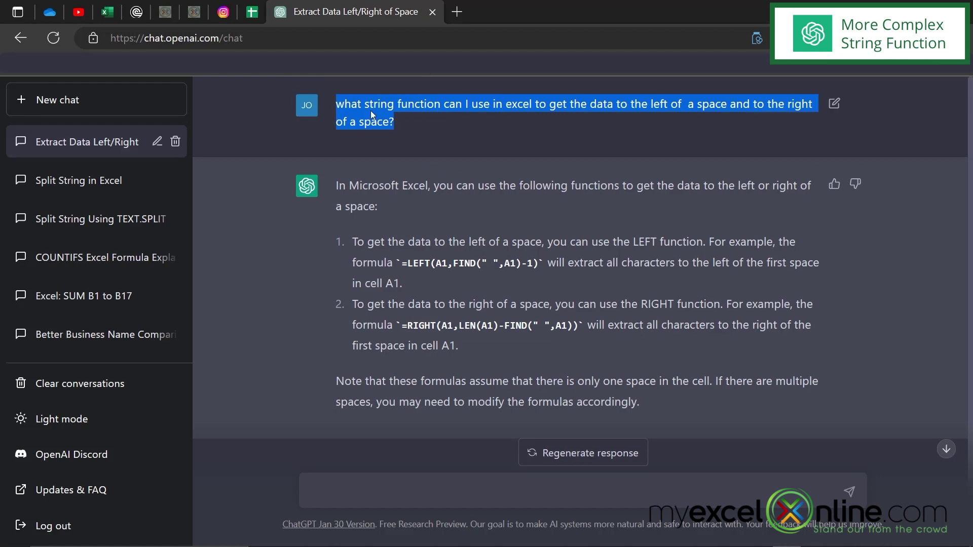
right_click(370, 109)
click(415, 126)
click(357, 485)
right_click(355, 488)
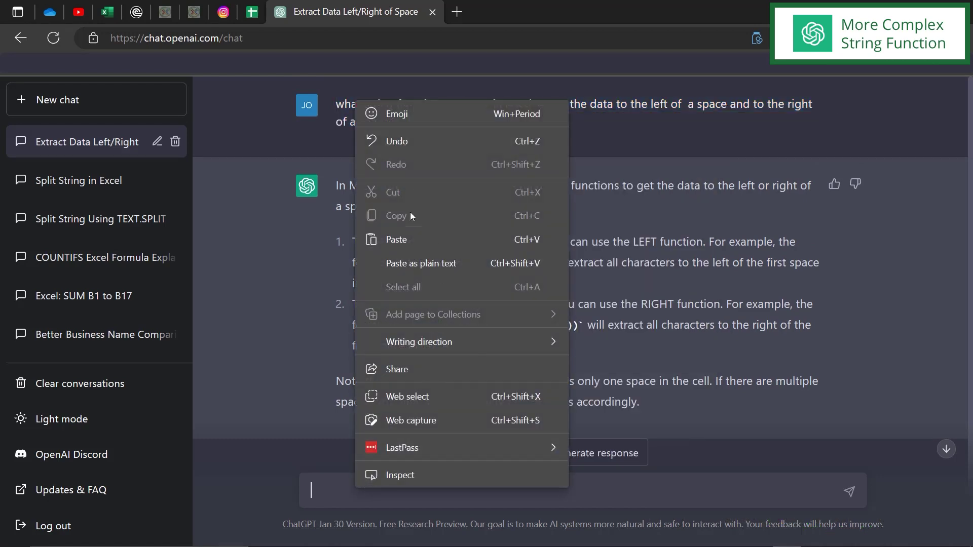
click(403, 239)
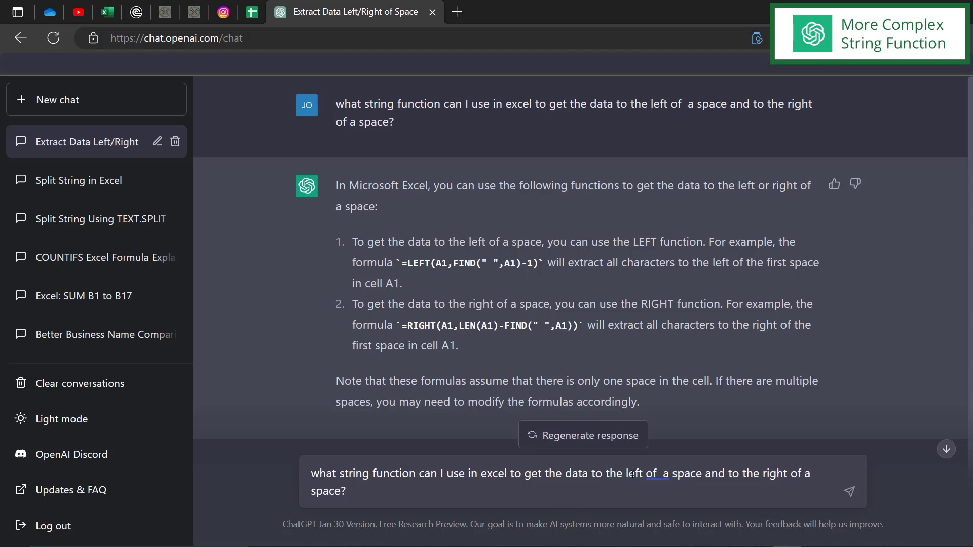
Reword it to ask for data left of the first space, between spaces, and right of the second space, then send
drag(659, 473, 667, 474)
text(the first space)
text(, )
text(the data )
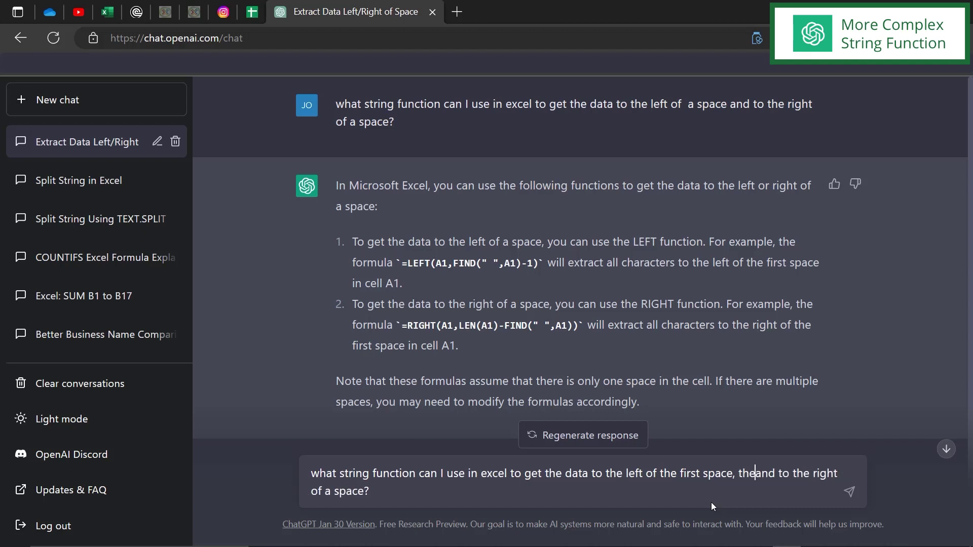
text(between spaces)
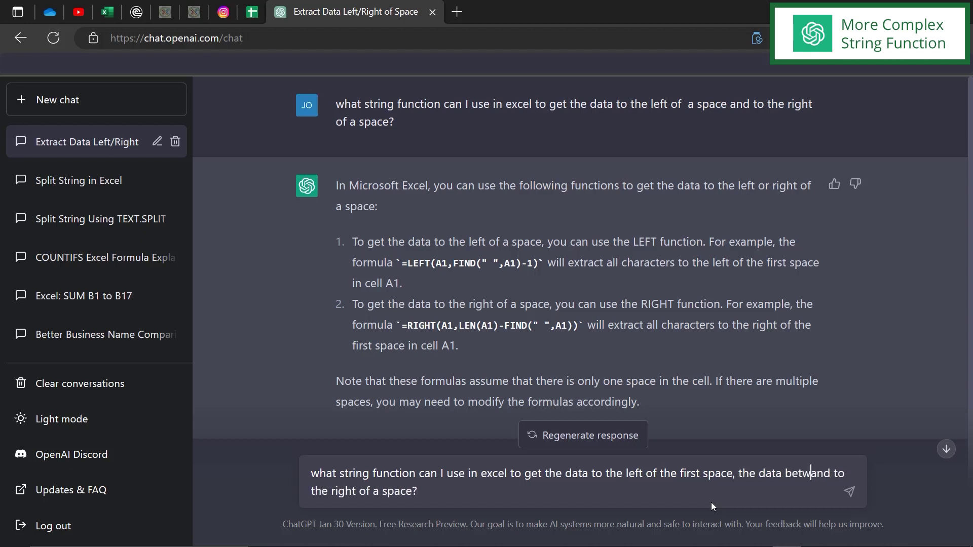
text(,)
key(Right)
key(Right)
key(Right)
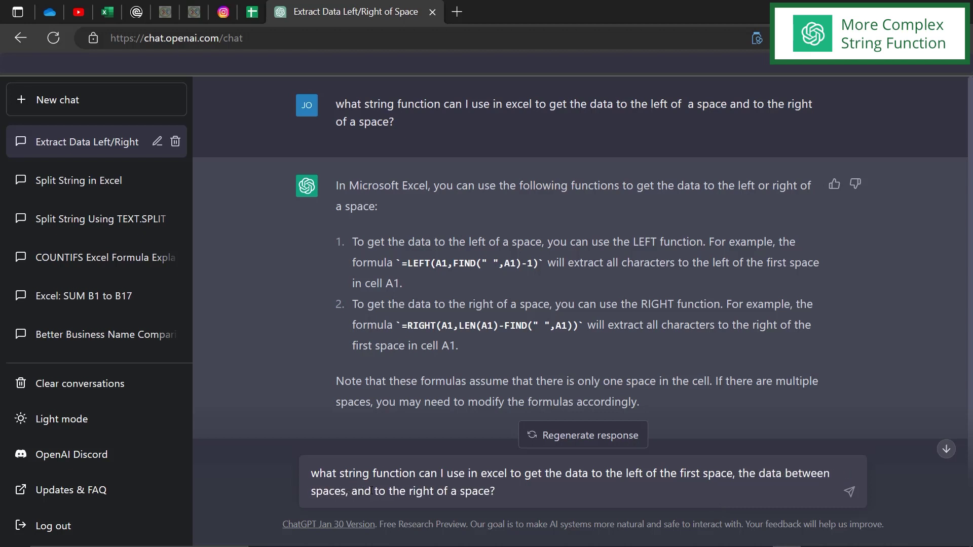
text(the data)
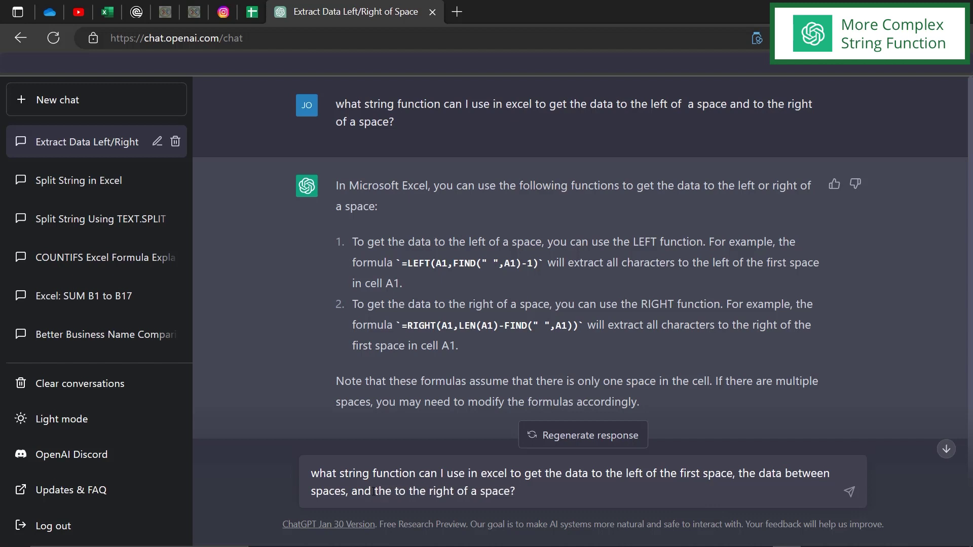
double_click(498, 490)
text(the second)
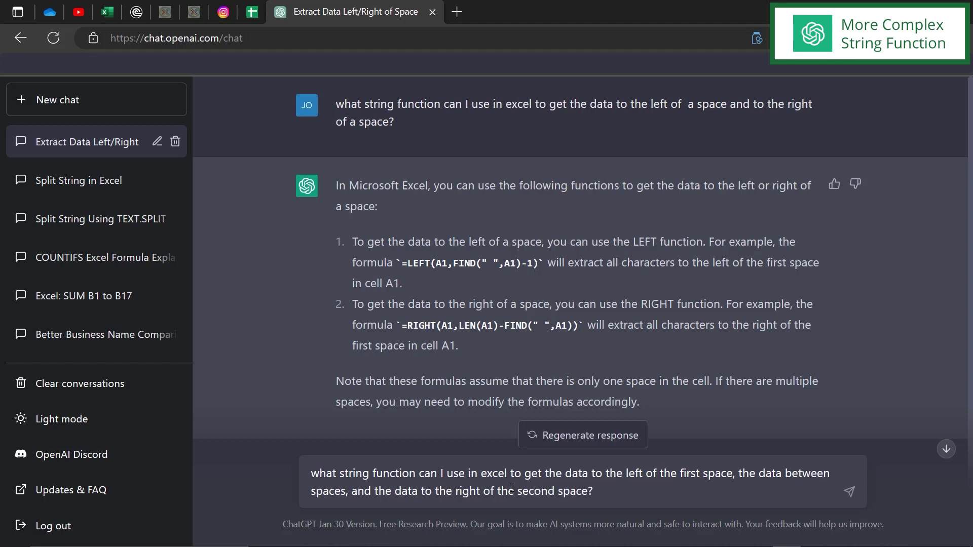
key(Return)
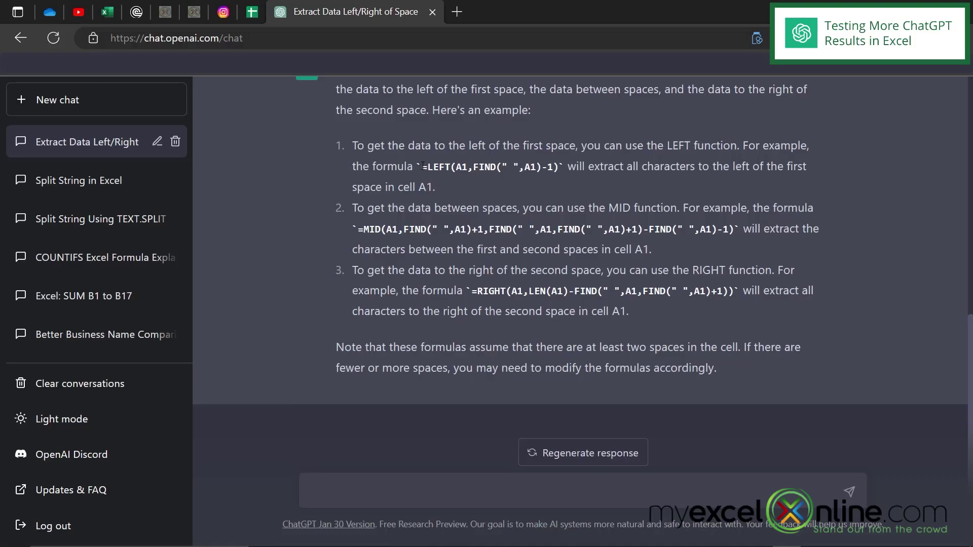
Select the LEFT formula in item 1 of ChatGPT's three-formula reply
drag(422, 167, 549, 171)
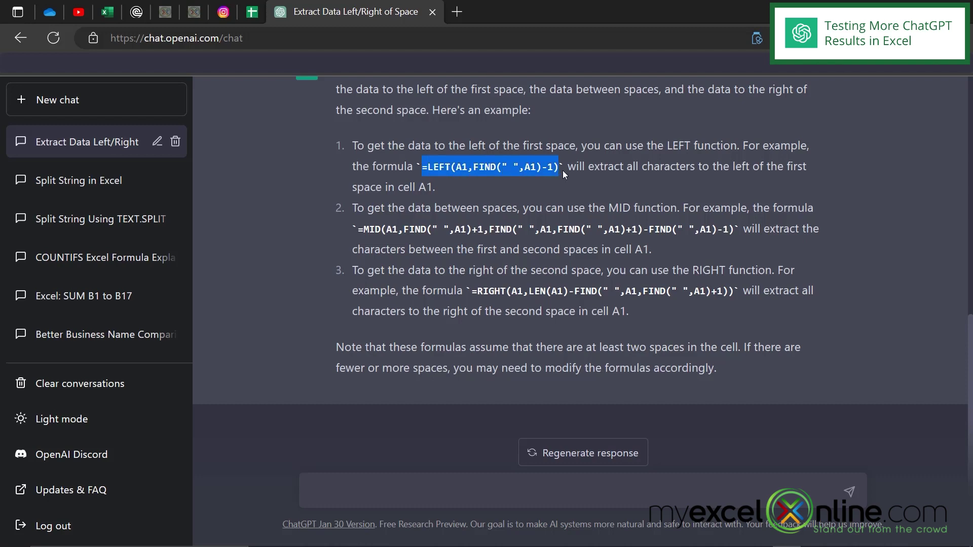
Copy ChatGPT's LEFT formula and clear the old results from B1:C1
right_click(483, 166)
click(514, 181)
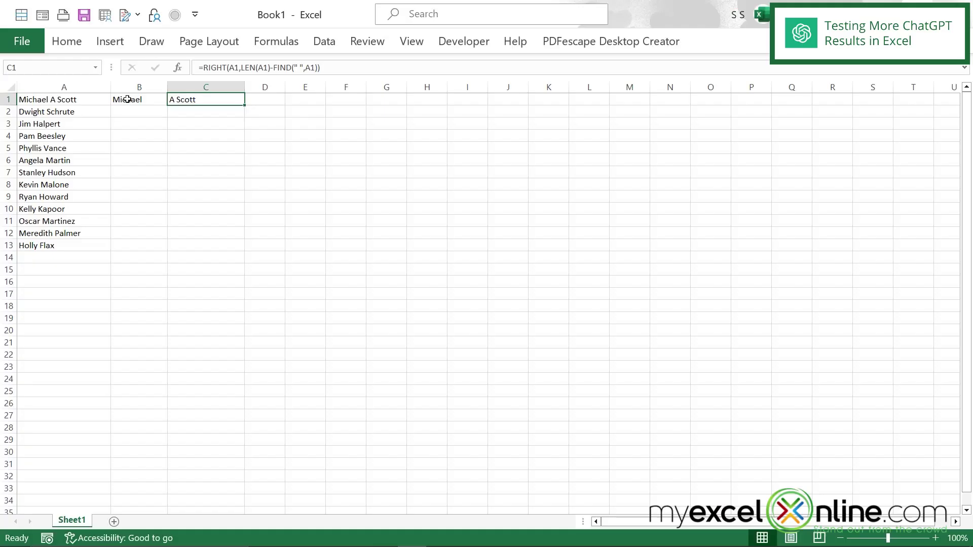
drag(130, 97, 219, 98)
key(Delete)
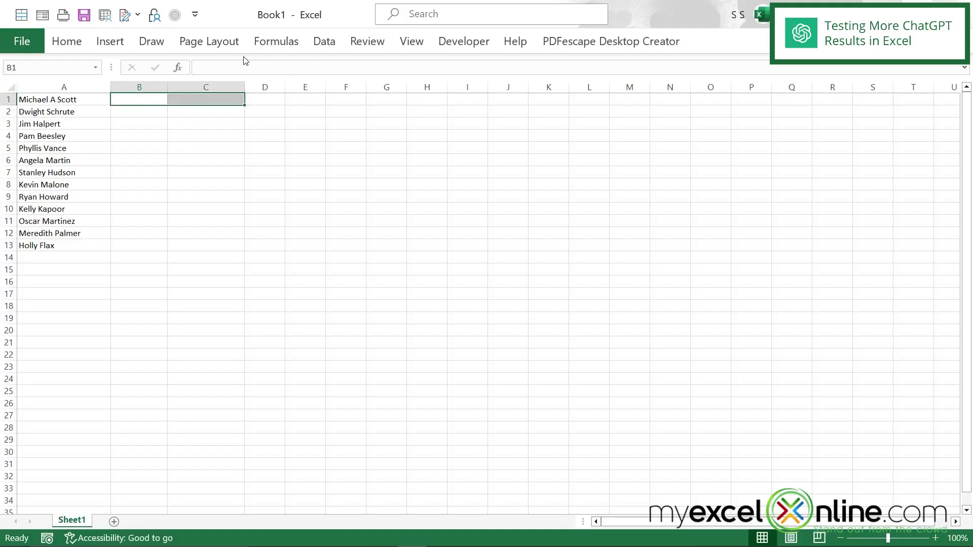
Paste the LEFT formula into B1 so it returns "Michael"
click(137, 98)
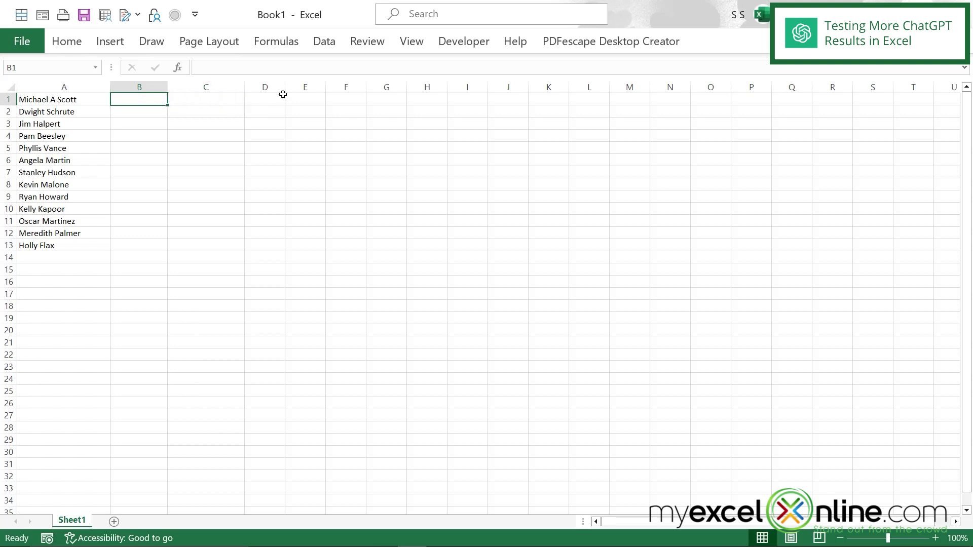
click(231, 67)
right_click(224, 69)
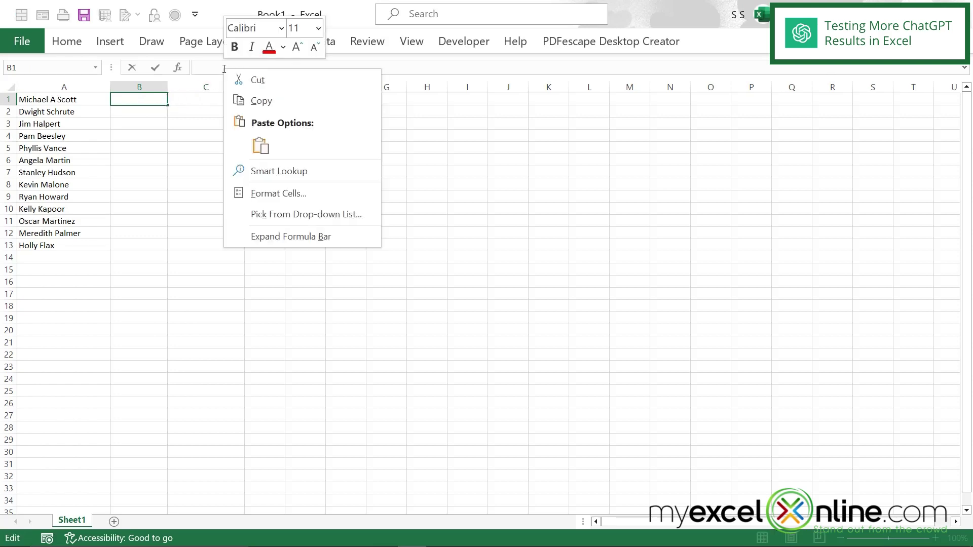
click(260, 146)
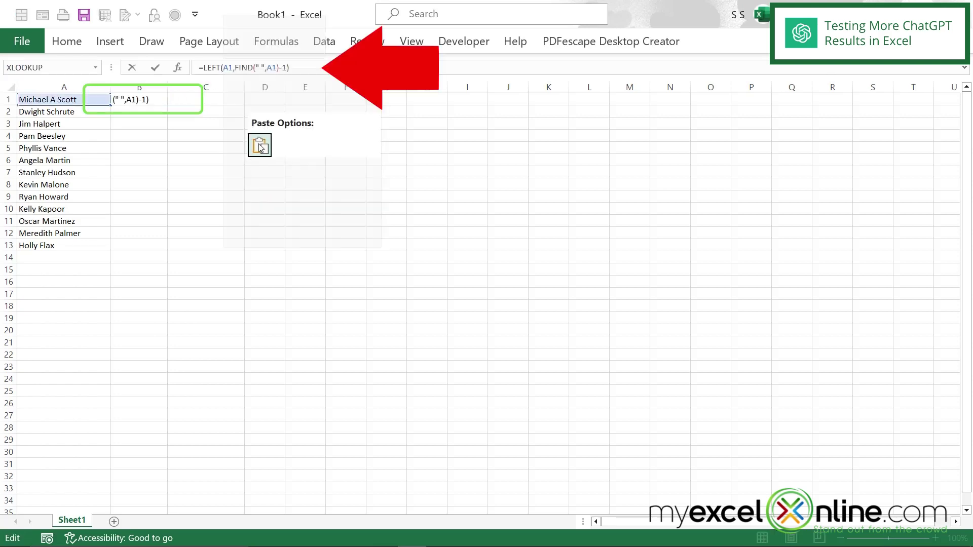
key(Return)
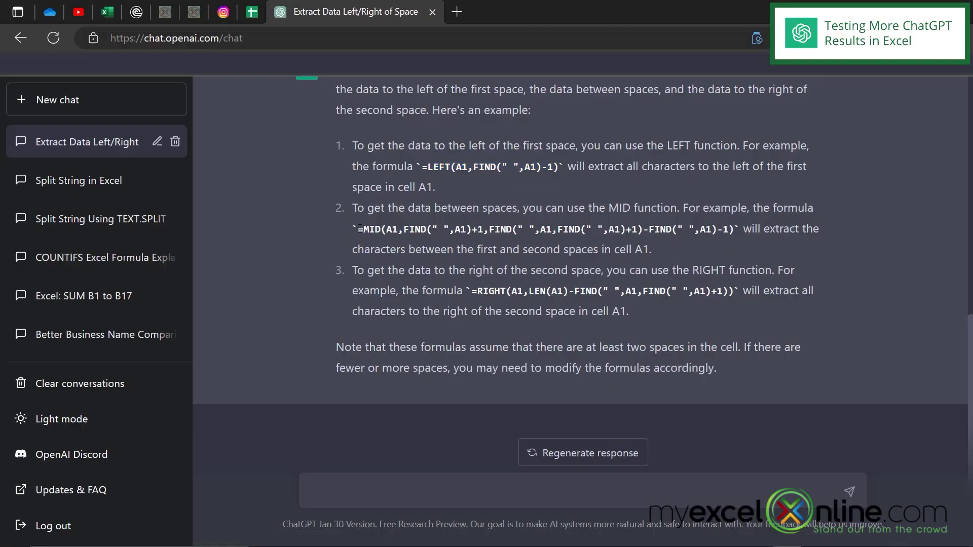
Select and copy the full MID formula from ChatGPT's answer
drag(361, 228, 705, 228)
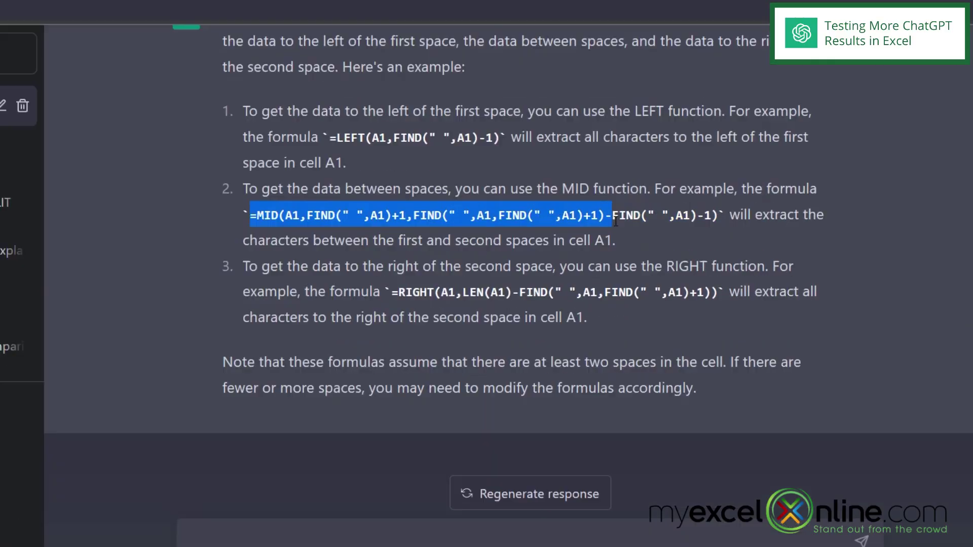
drag(692, 194, 703, 202)
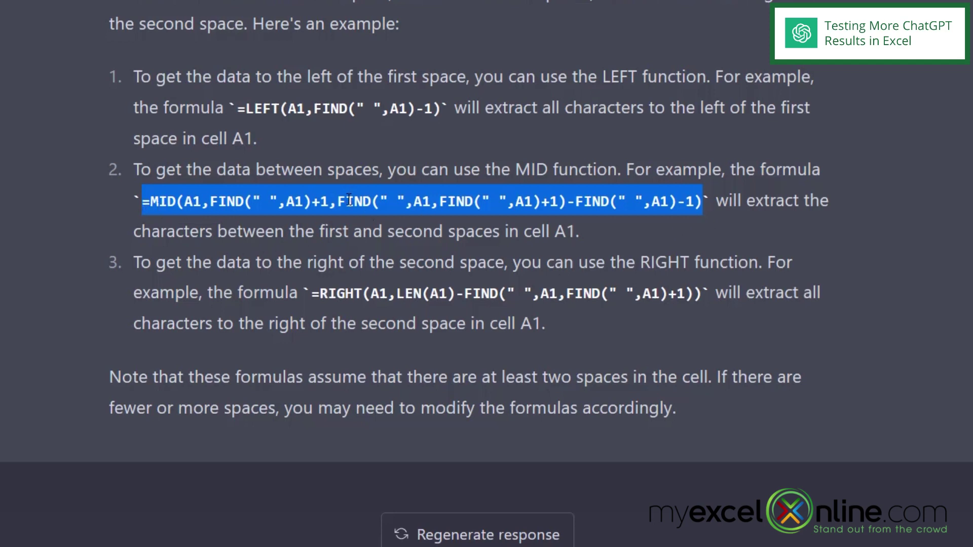
right_click(350, 201)
click(408, 174)
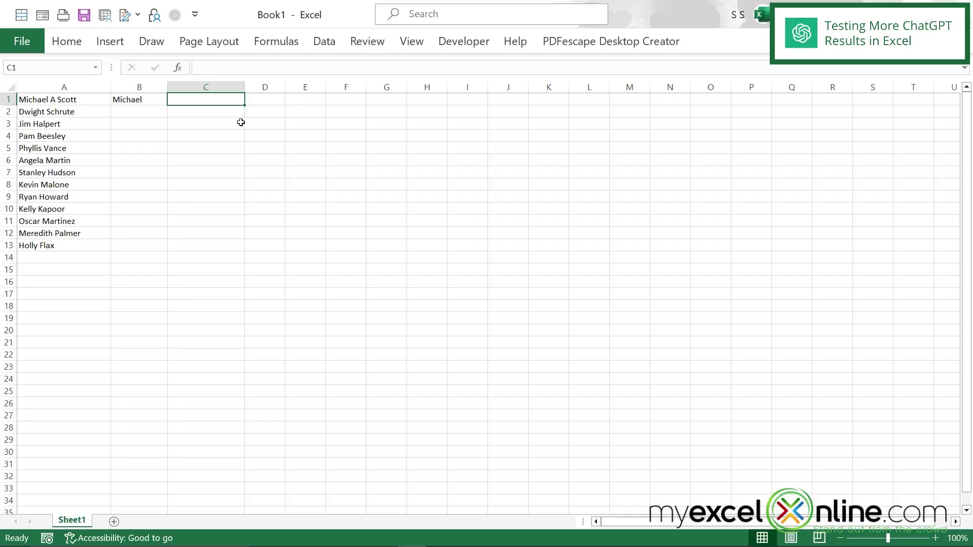
Paste the MID formula into C1 so it returns the middle initial "A"
click(205, 70)
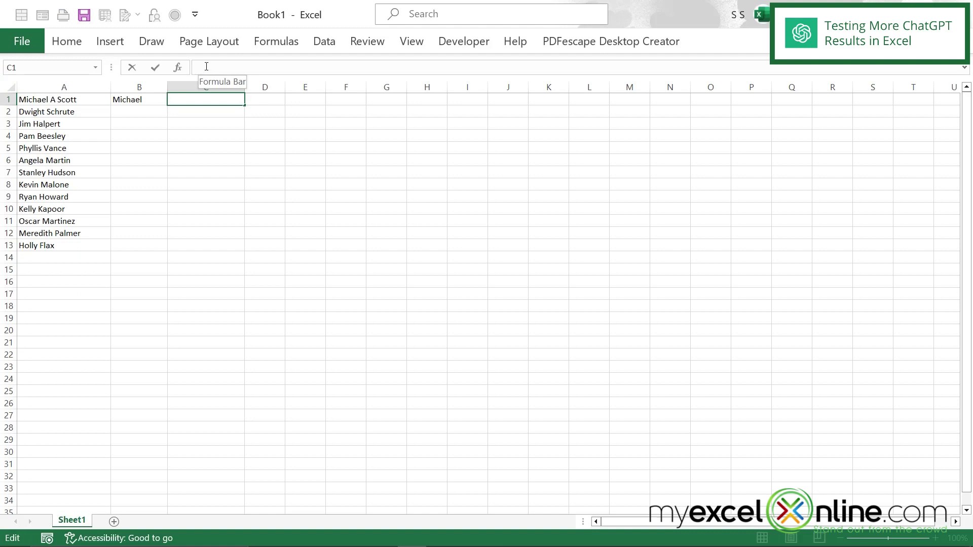
right_click(207, 67)
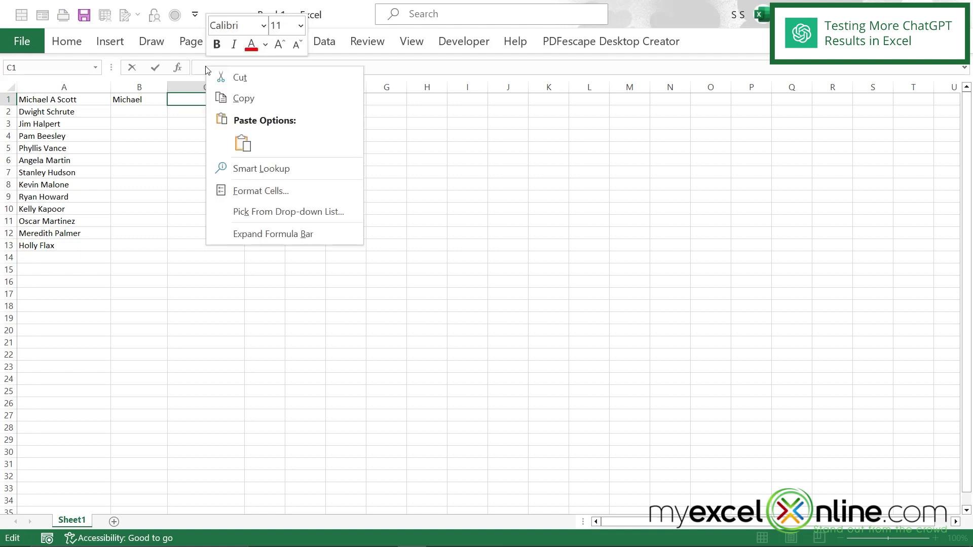
click(245, 142)
key(Return)
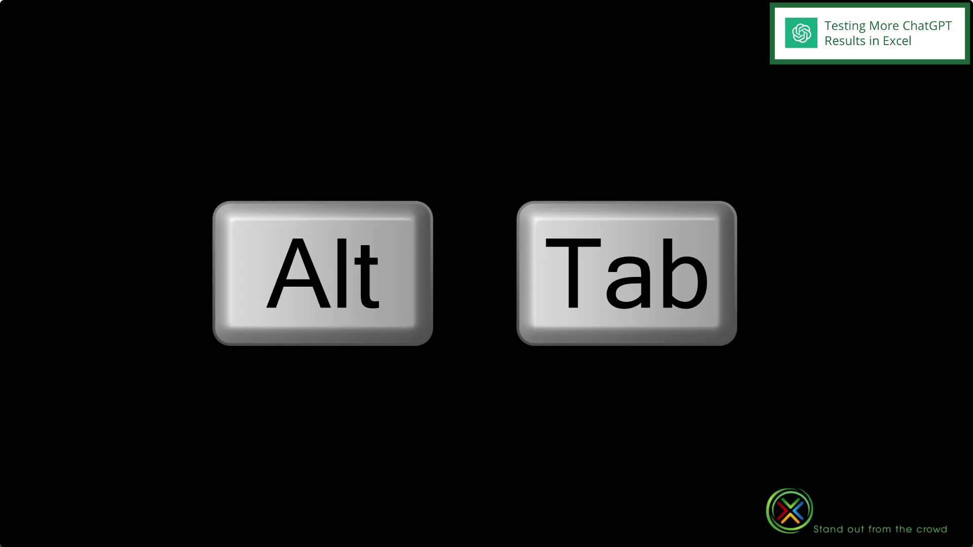
Select and copy the RIGHT formula from ChatGPT's answer
drag(471, 291, 743, 310)
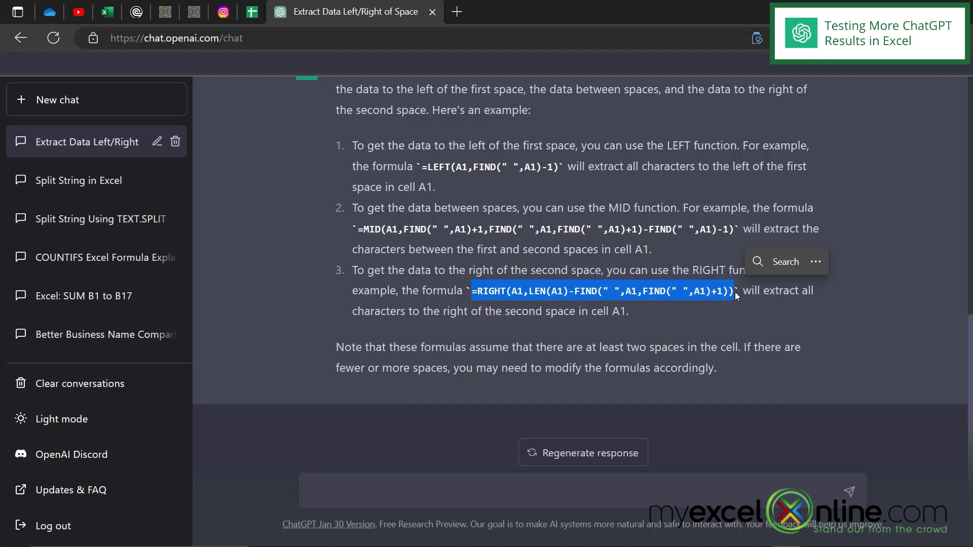
right_click(597, 289)
click(637, 183)
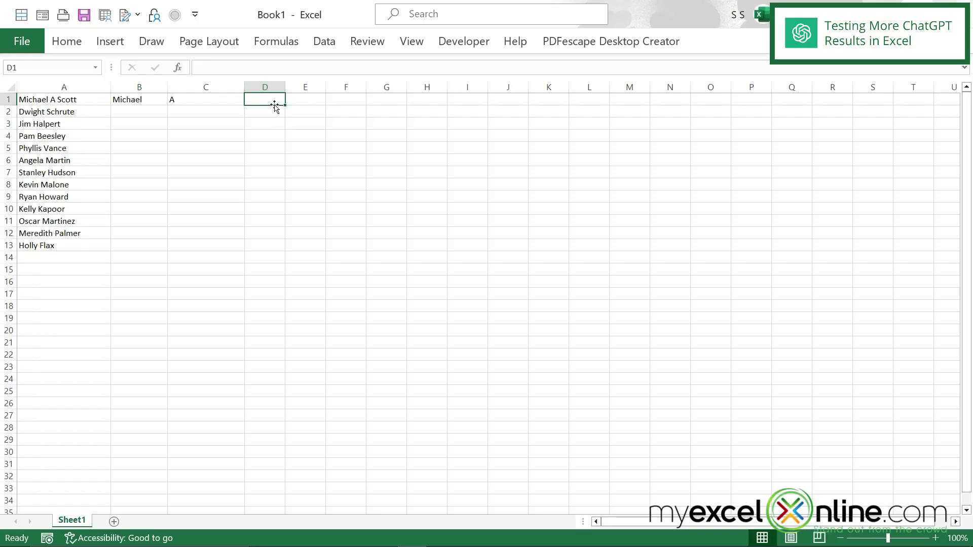
Paste the RIGHT formula into D1 so it returns "Scott"
click(204, 66)
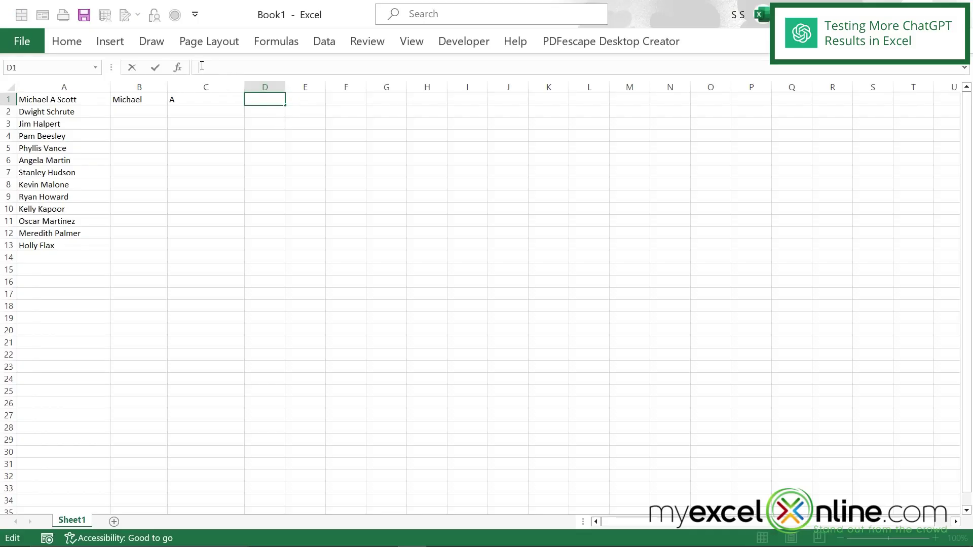
right_click(202, 66)
click(236, 142)
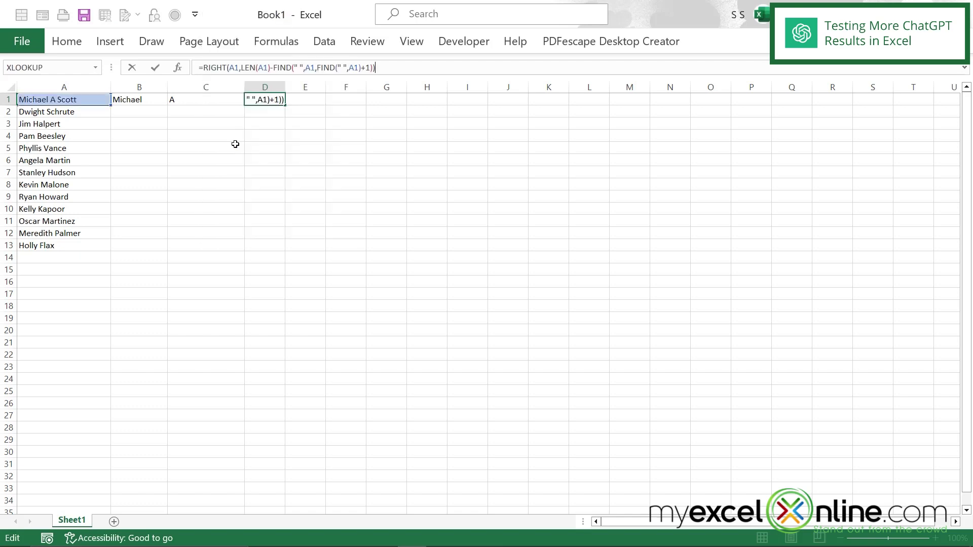
key(Return)
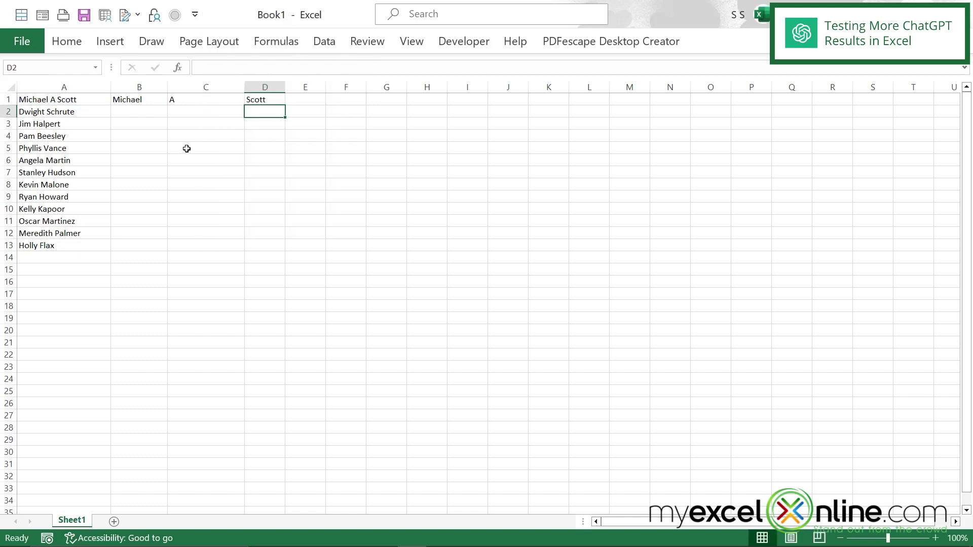